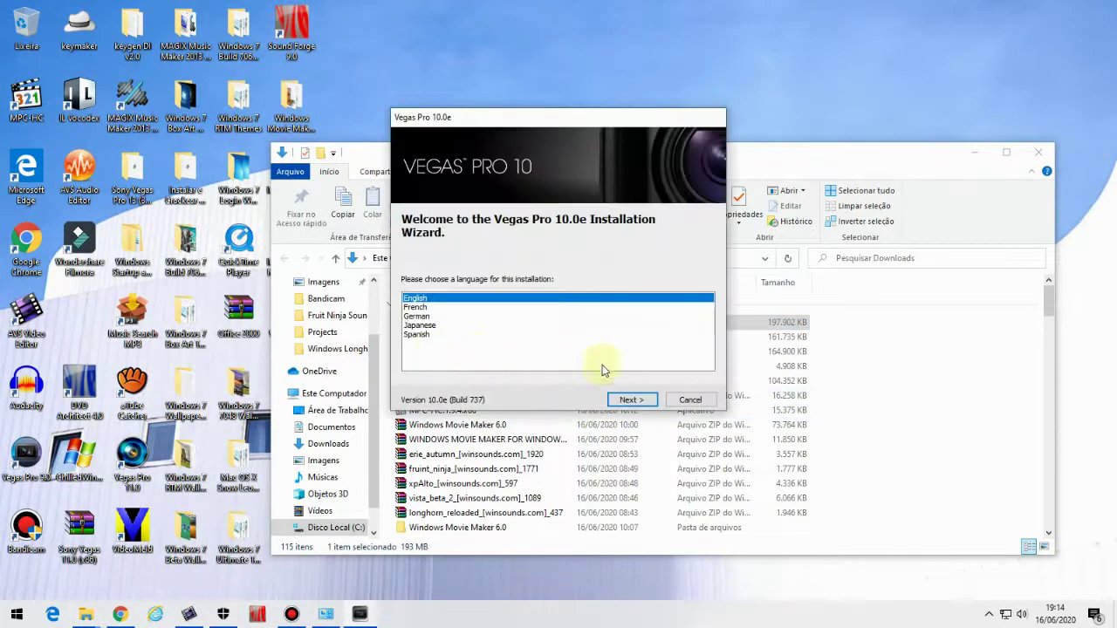
- Install Vegas Pro 10.0e in English to the default folder, accepting the license agreement and creating a desktop shortcut
{"action": "left_click", "coordinate": [631, 400]}
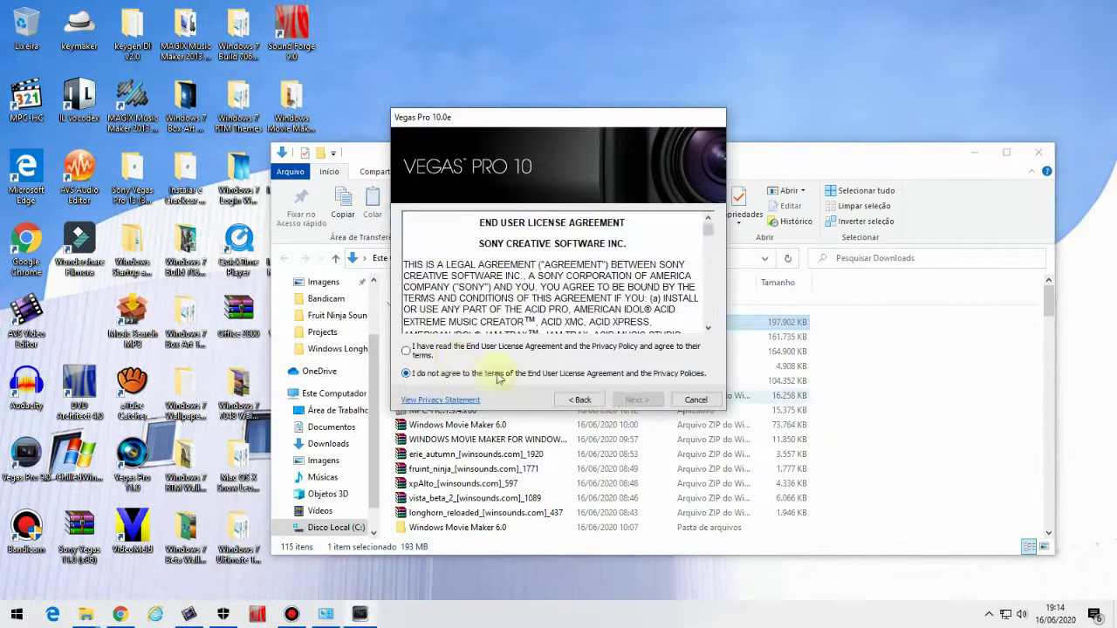
{"action": "left_click", "coordinate": [407, 352]}
{"action": "left_click", "coordinate": [631, 399]}
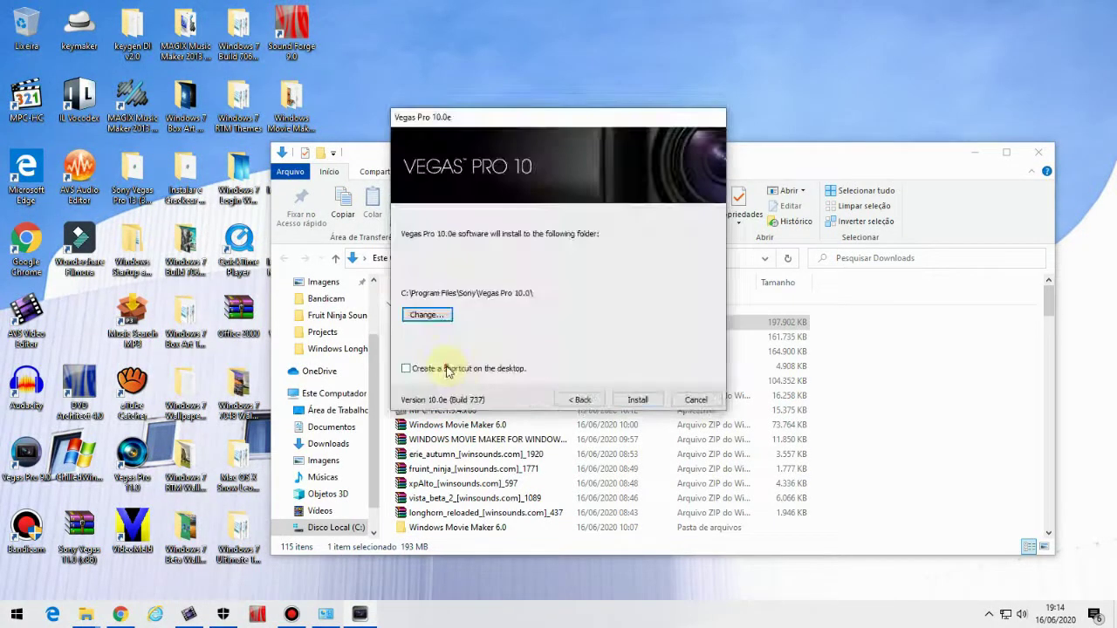
{"action": "left_click", "coordinate": [642, 407]}
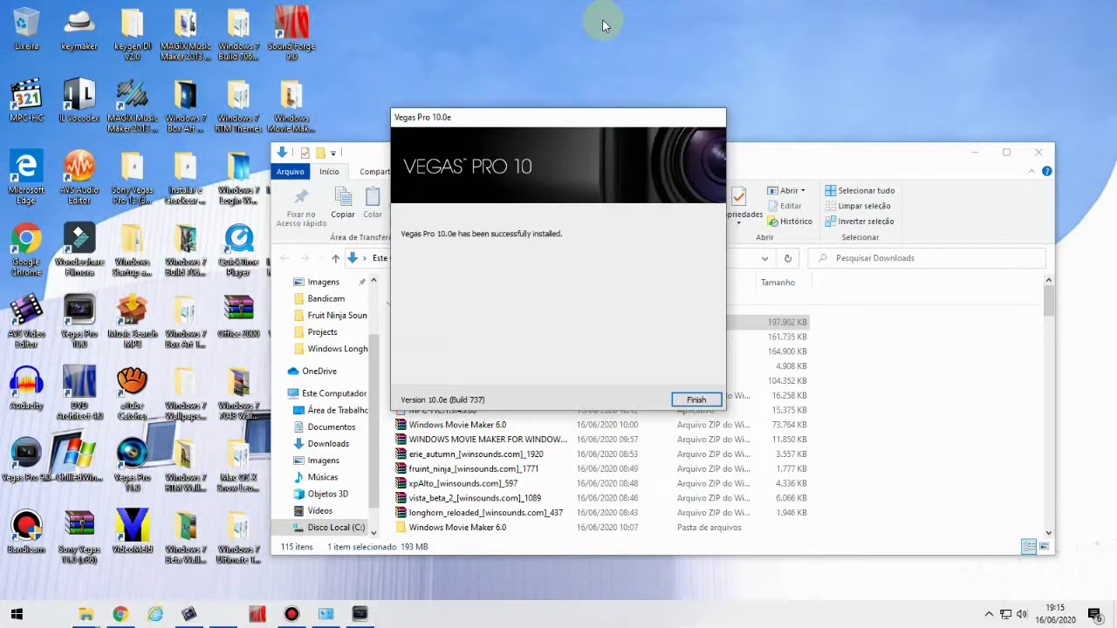
{"action": "left_click", "coordinate": [695, 399]}
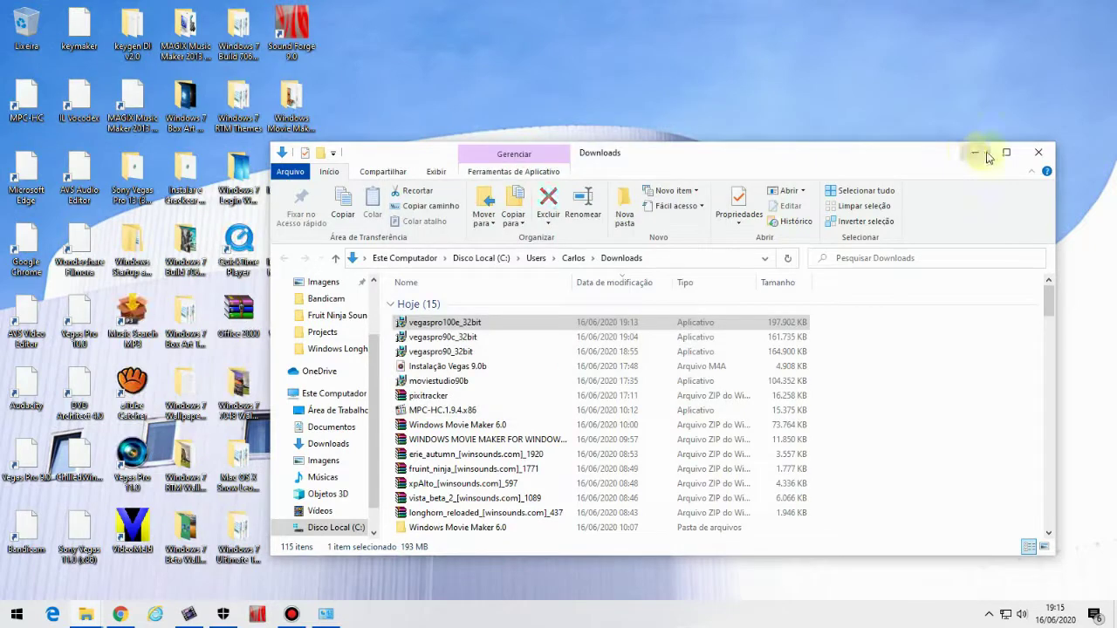
- Minimize the open folder windows and find the keygen.DI.v2.0 archive in the other Downloads window
{"action": "left_click", "coordinate": [976, 154]}
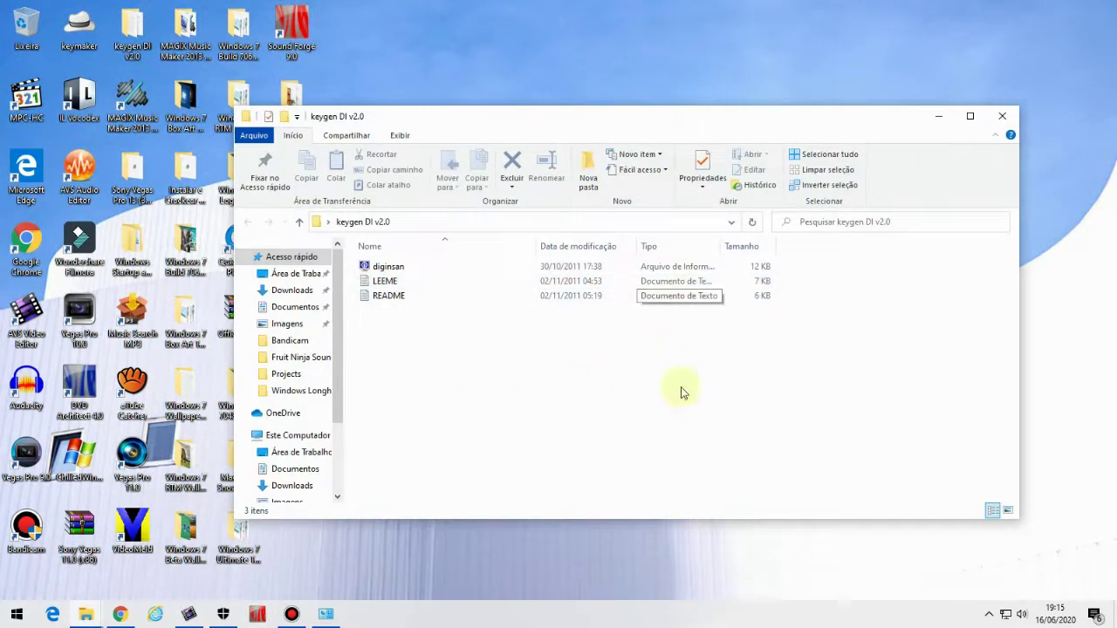
{"action": "left_click", "coordinate": [938, 117]}
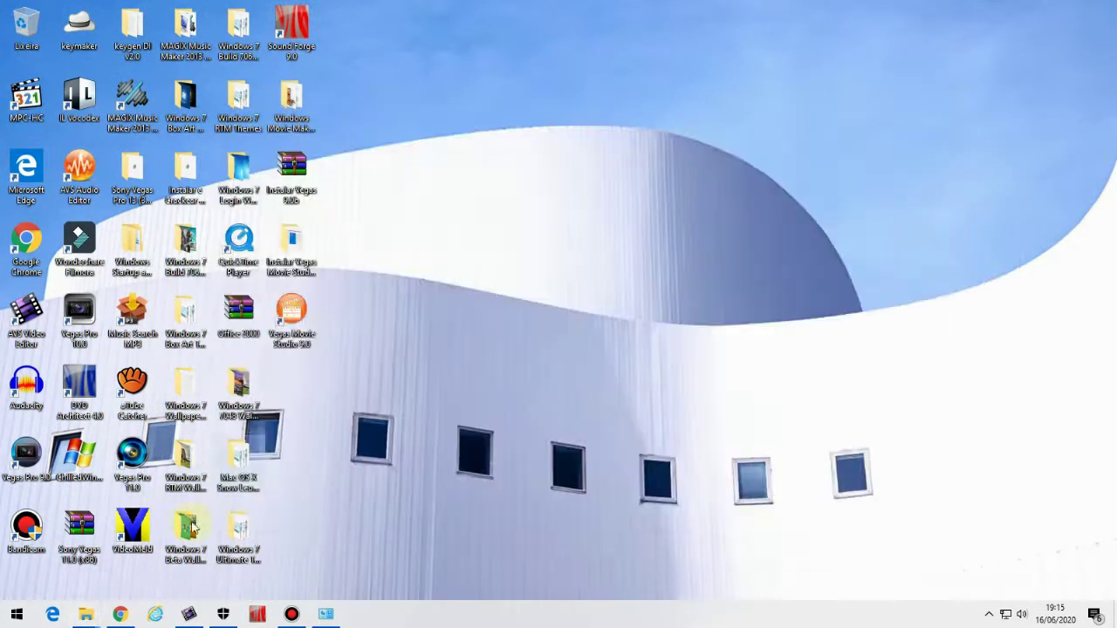
{"action": "mouse_move", "coordinate": [99, 621]}
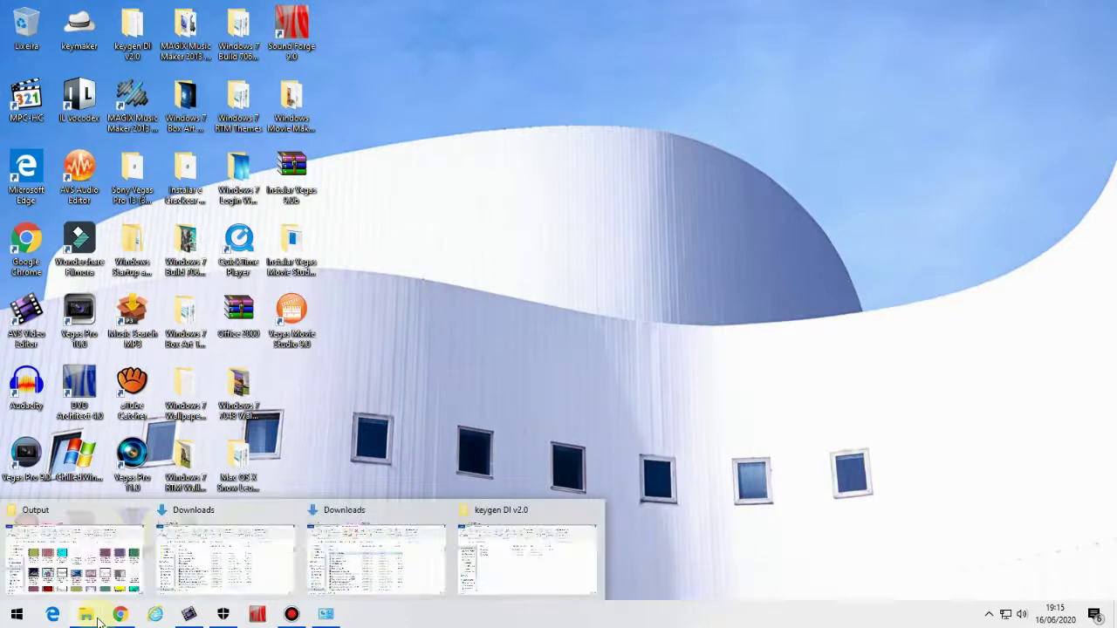
{"action": "left_click", "coordinate": [293, 534]}
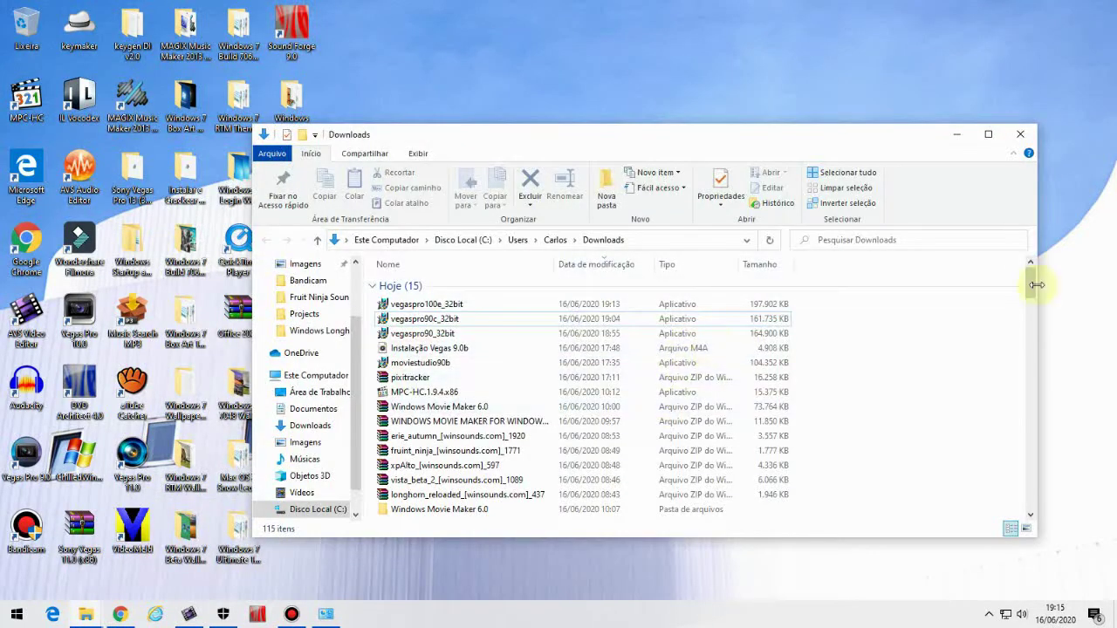
{"action": "left_click_drag", "start_coordinate": [1032, 285], "coordinate": [1022, 413]}
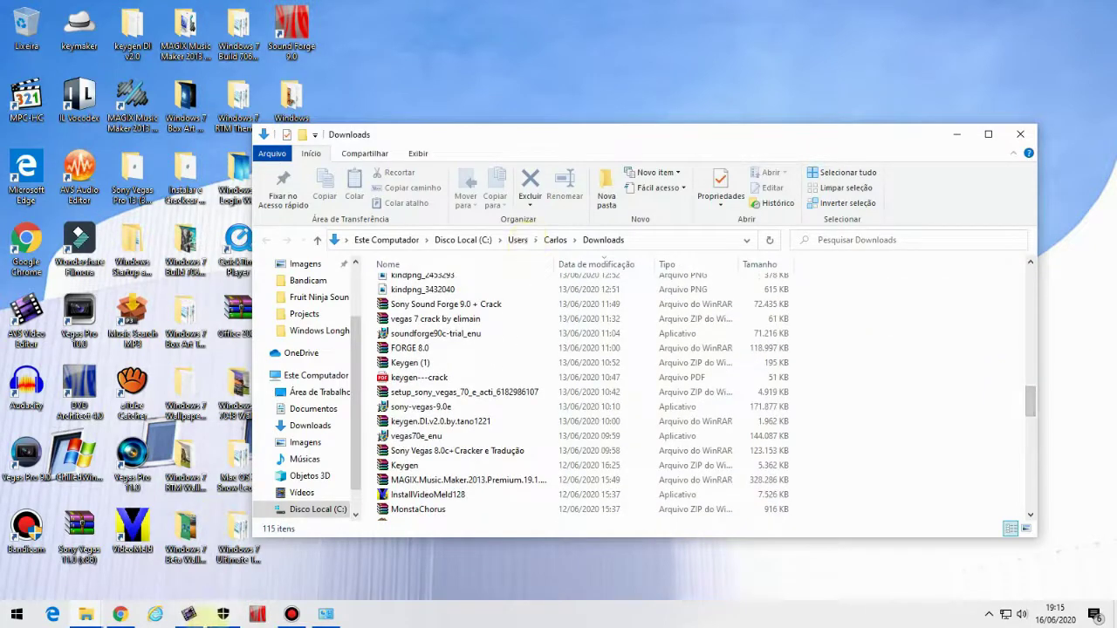
- Check the real-time protection setting in the Windows Security window, then minimize that window
{"action": "mouse_move", "coordinate": [222, 614]}
{"action": "left_click", "coordinate": [203, 530]}
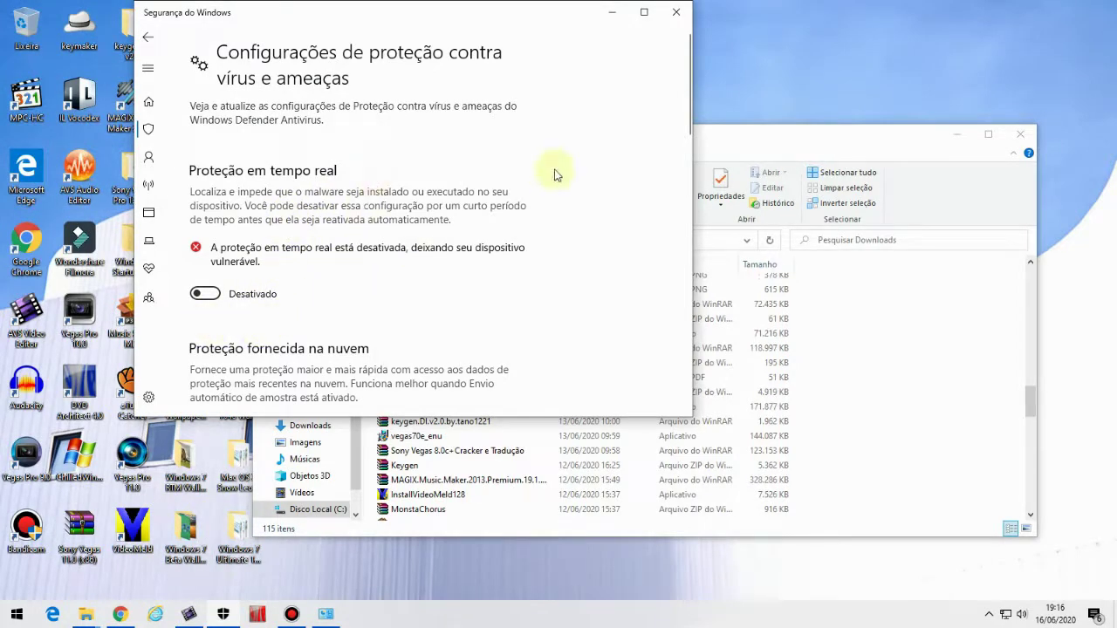
{"action": "left_click", "coordinate": [612, 12]}
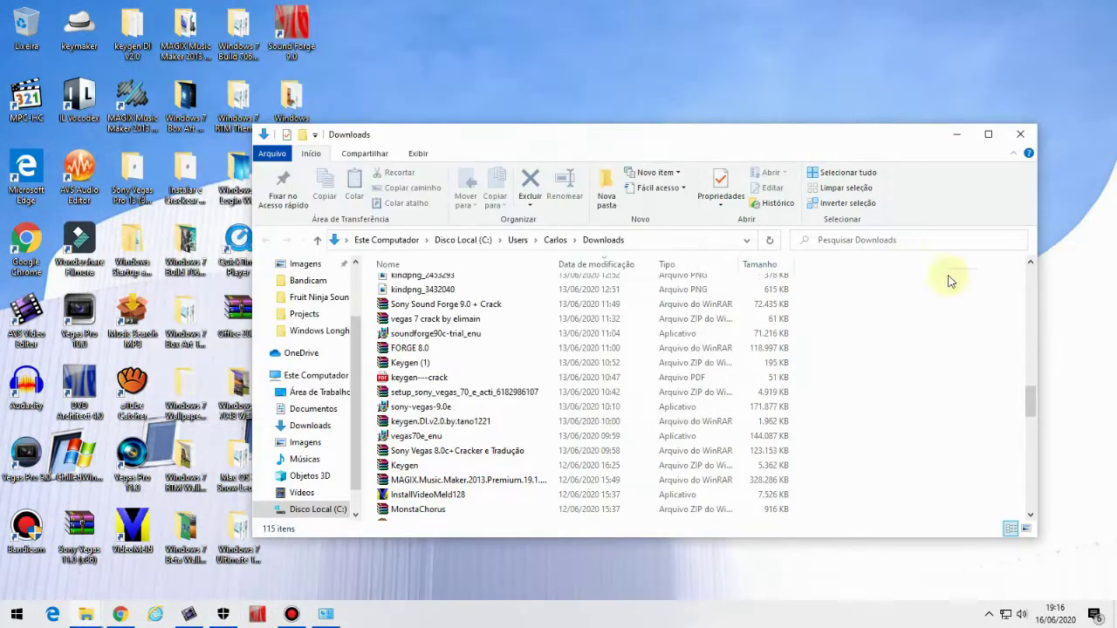
- Extract Keygen.exe from the keygen.DI.v2.0 archive into the keygen DI v2.0 folder, closing the Downloads window and the archive
{"action": "double_click", "coordinate": [476, 422]}
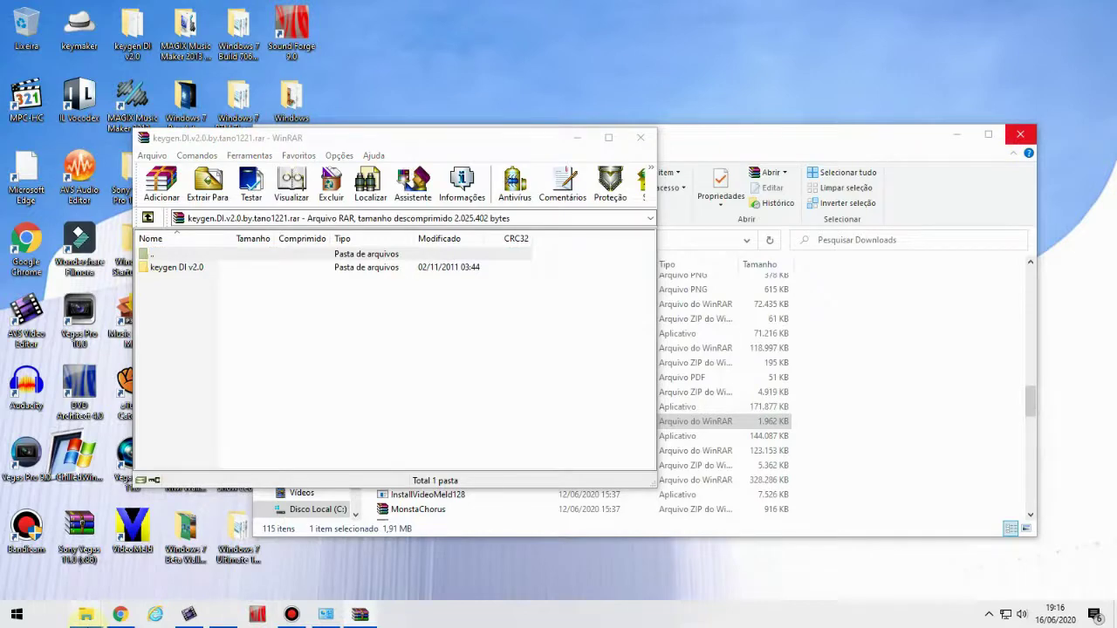
{"action": "left_click", "coordinate": [1020, 133]}
{"action": "mouse_move", "coordinate": [98, 617]}
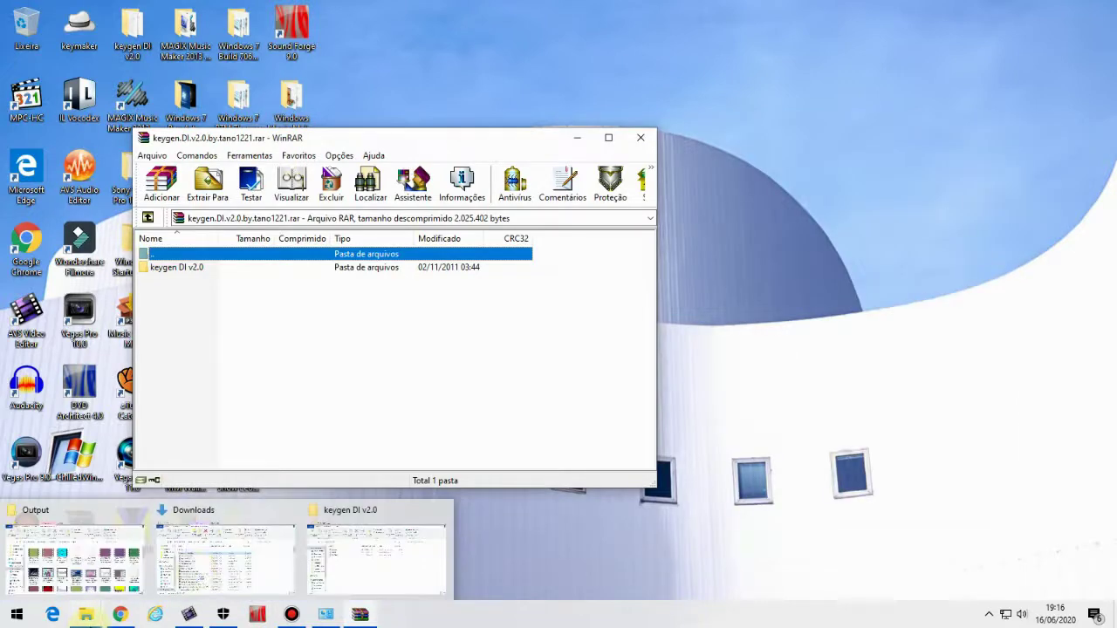
{"action": "left_click", "coordinate": [372, 547]}
{"action": "double_click", "coordinate": [199, 268]}
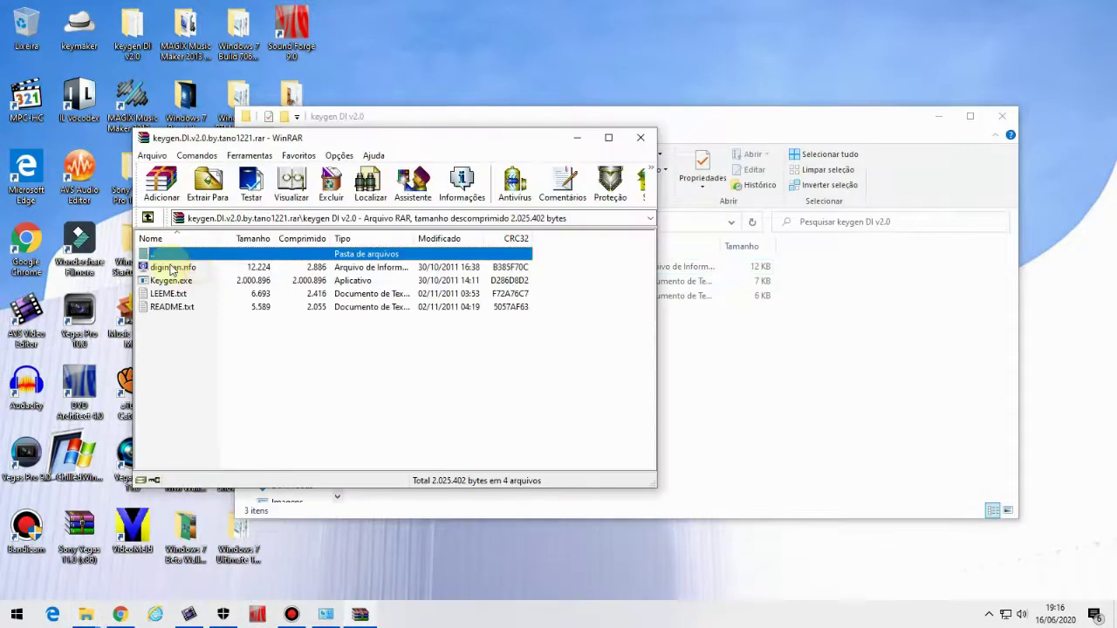
{"action": "left_click", "coordinate": [357, 281]}
{"action": "left_click_drag", "start_coordinate": [730, 328], "coordinate": [654, 324]}
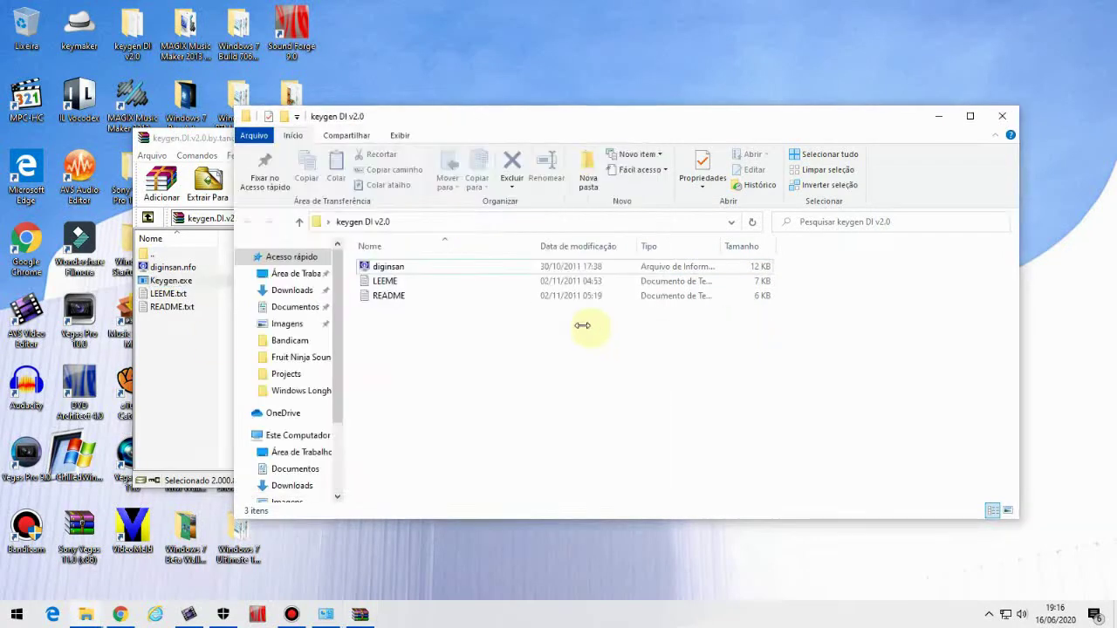
{"action": "left_click", "coordinate": [220, 349]}
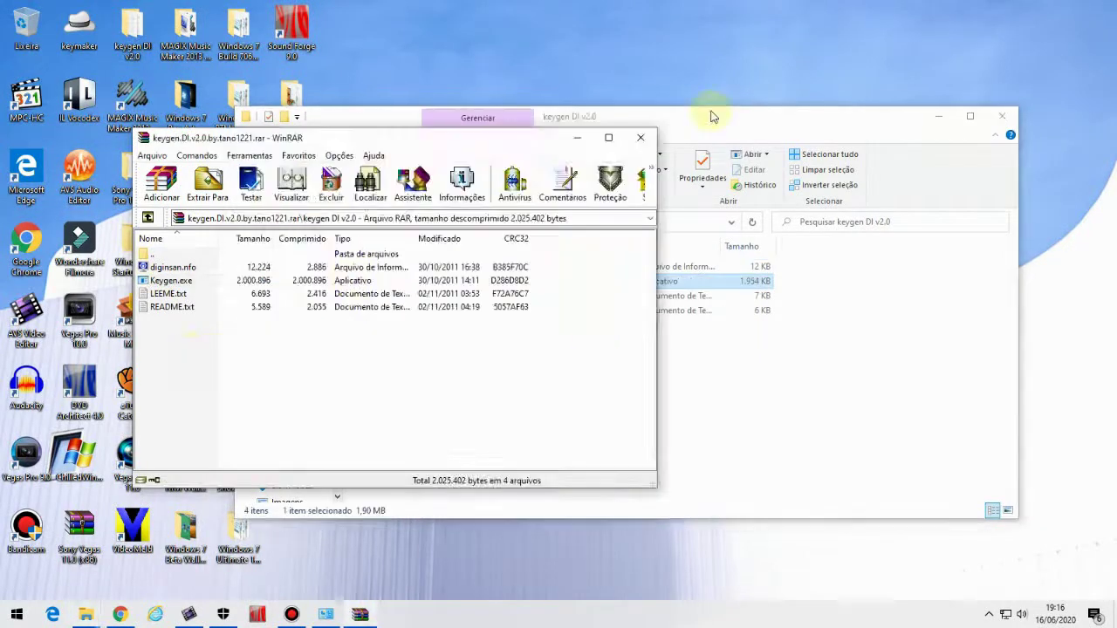
{"action": "left_click", "coordinate": [640, 137]}
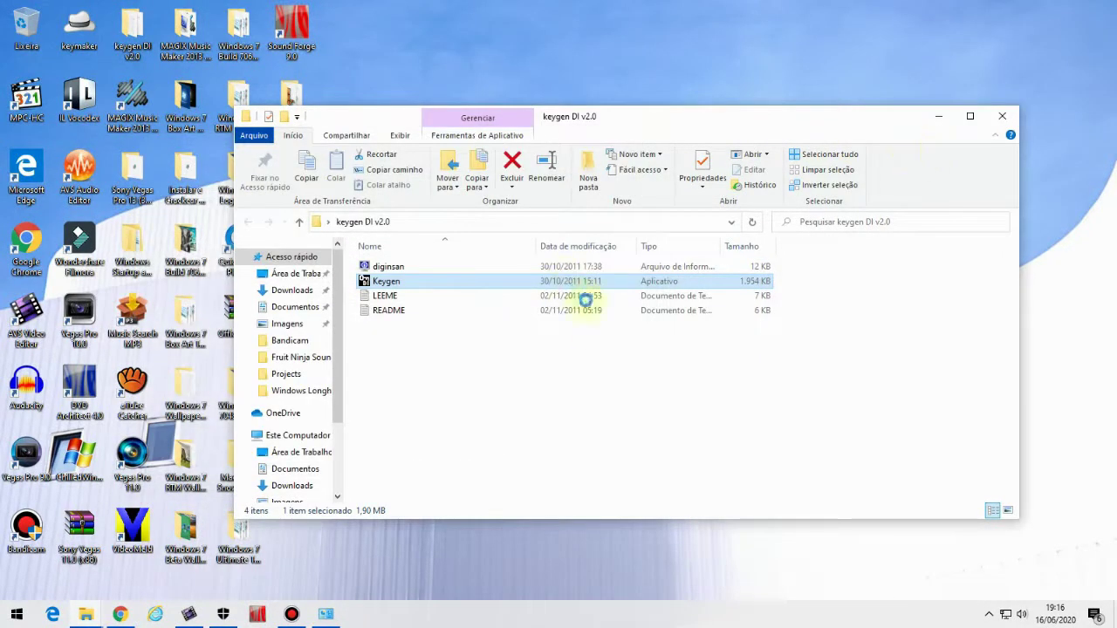
- Run Keygen, minimize its folder and choose Vegas Pro 10.0 (32 bit) Series as the product
{"action": "right_click", "coordinate": [565, 281]}
{"action": "left_click", "coordinate": [602, 218]}
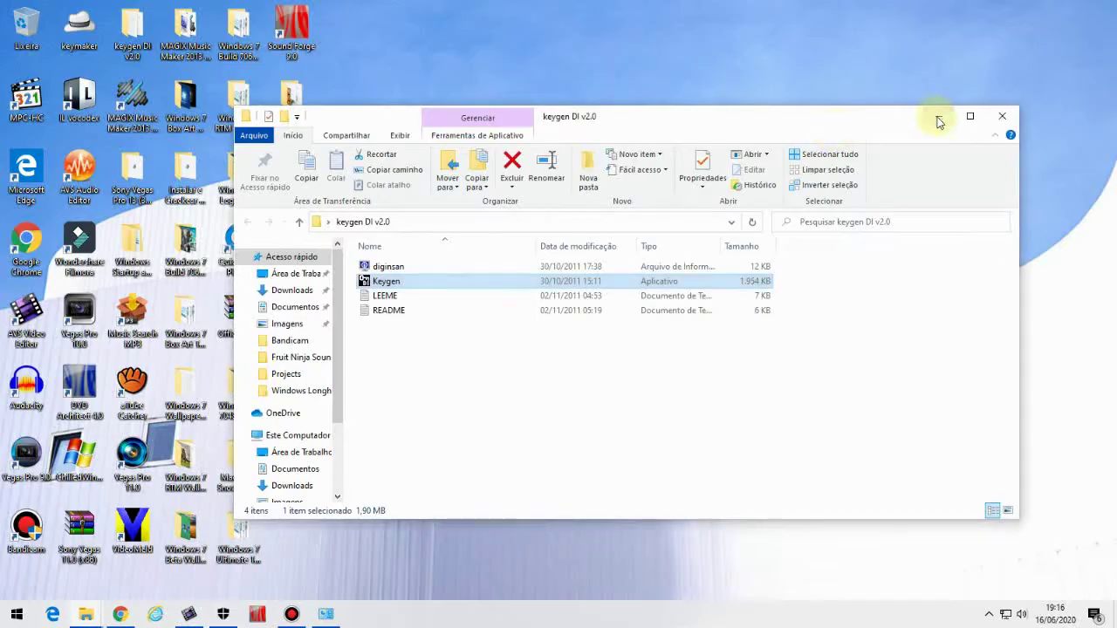
{"action": "left_click", "coordinate": [929, 117]}
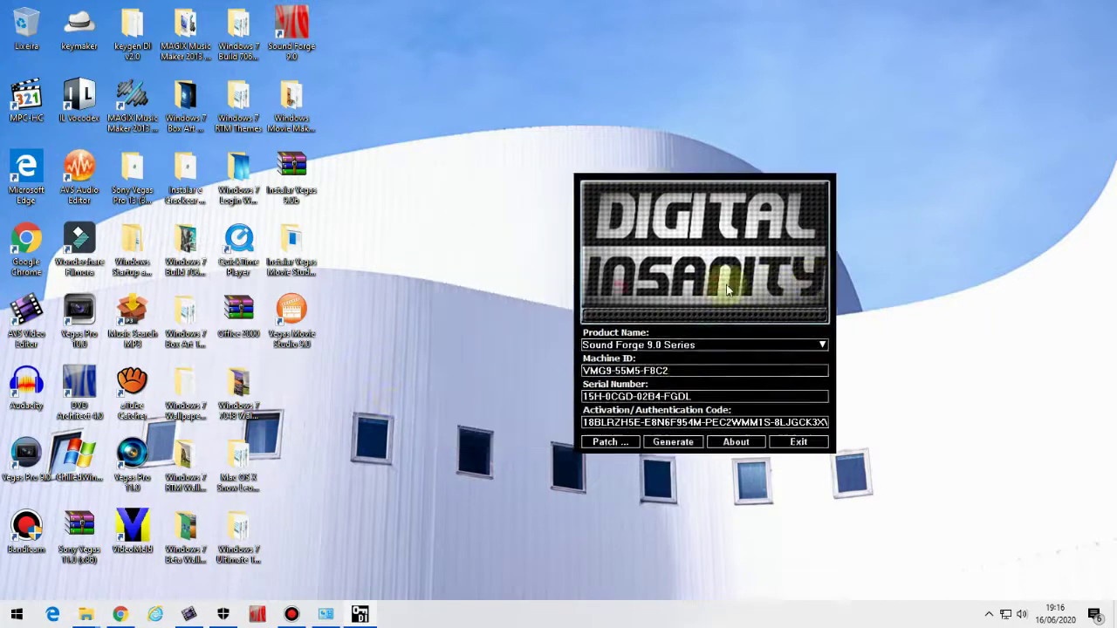
{"action": "left_click", "coordinate": [695, 351]}
{"action": "left_click_drag", "start_coordinate": [835, 369], "coordinate": [835, 394]}
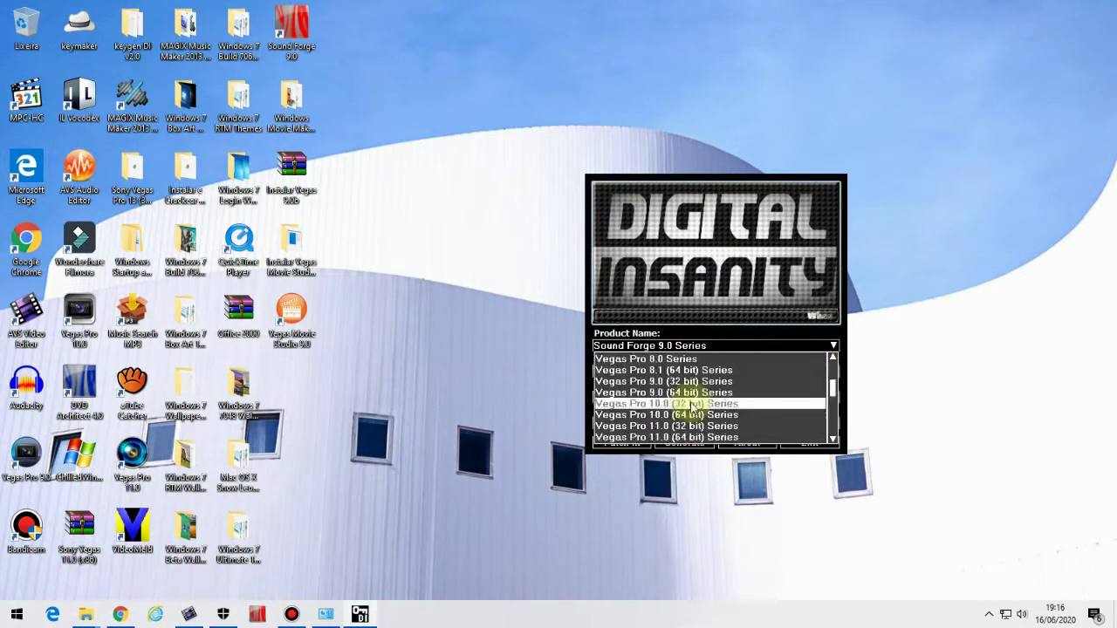
{"action": "left_click", "coordinate": [742, 393]}
- Patch the Vegas Pro installation, choosing Sony\Vegas Pro 10.0 as the installation directory
{"action": "left_click", "coordinate": [612, 443]}
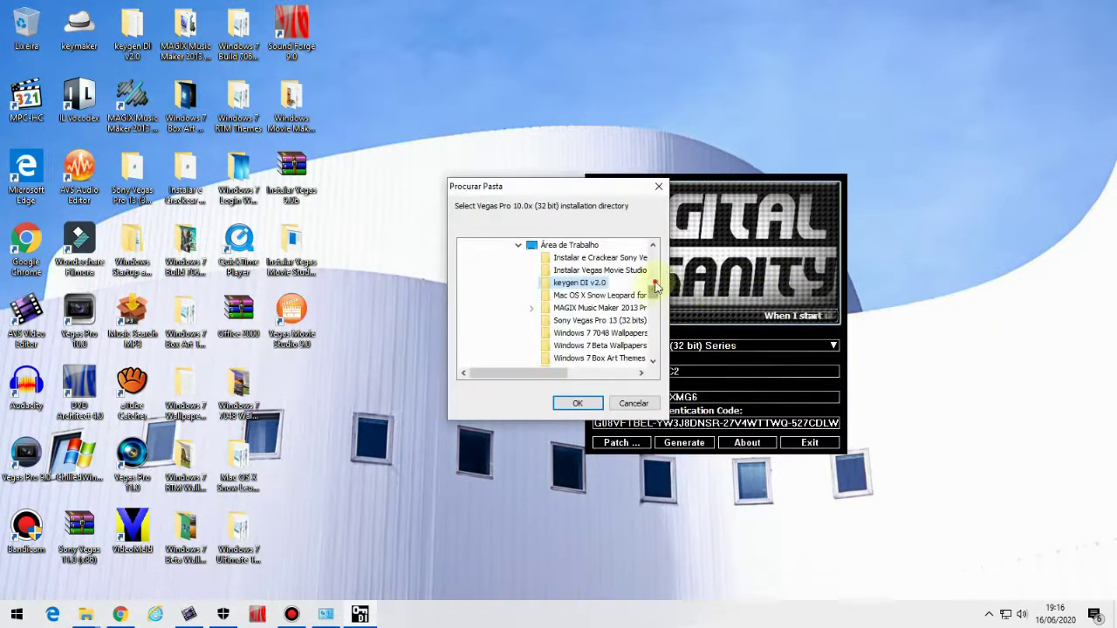
{"action": "mouse_move", "coordinate": [656, 286]}
{"action": "left_mouse_down"}
{"action": "mouse_move", "coordinate": [655, 275]}
{"action": "mouse_move", "coordinate": [652, 292]}
{"action": "left_mouse_up"}
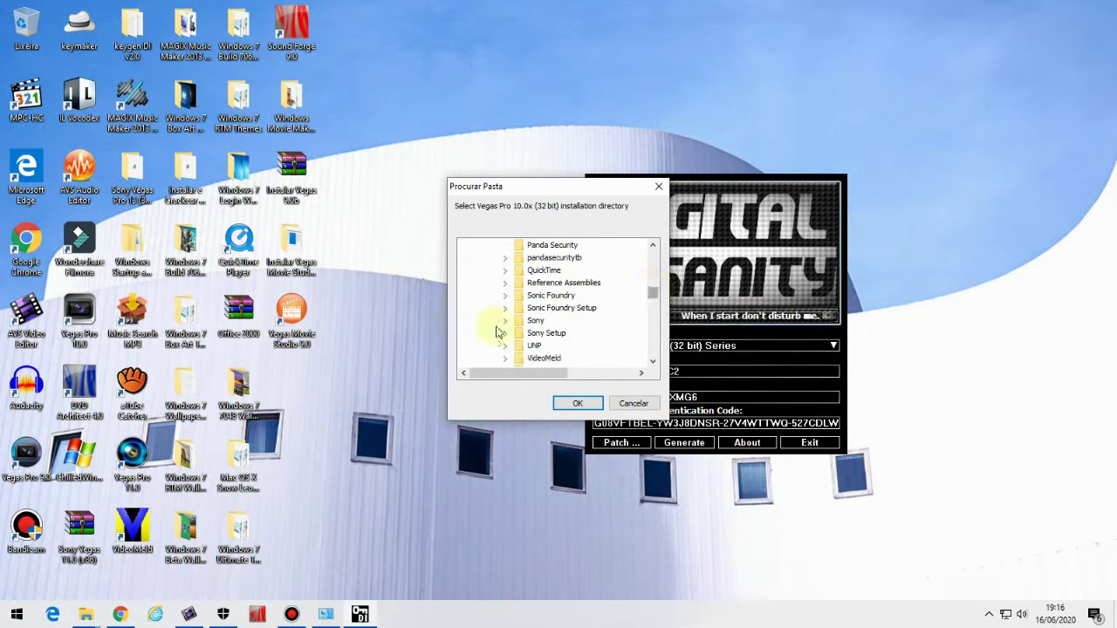
{"action": "double_click", "coordinate": [554, 320]}
{"action": "scroll", "coordinate": [593, 319], "scroll_direction": "down", "scroll_amount": 2}
{"action": "left_click", "coordinate": [576, 286]}
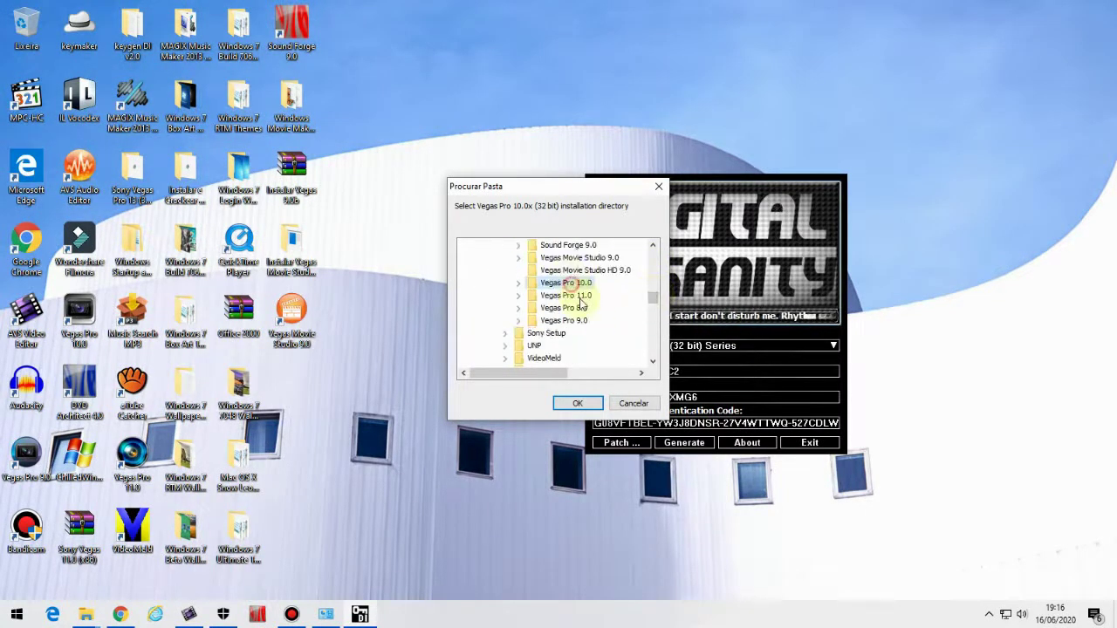
{"action": "left_click", "coordinate": [577, 404]}
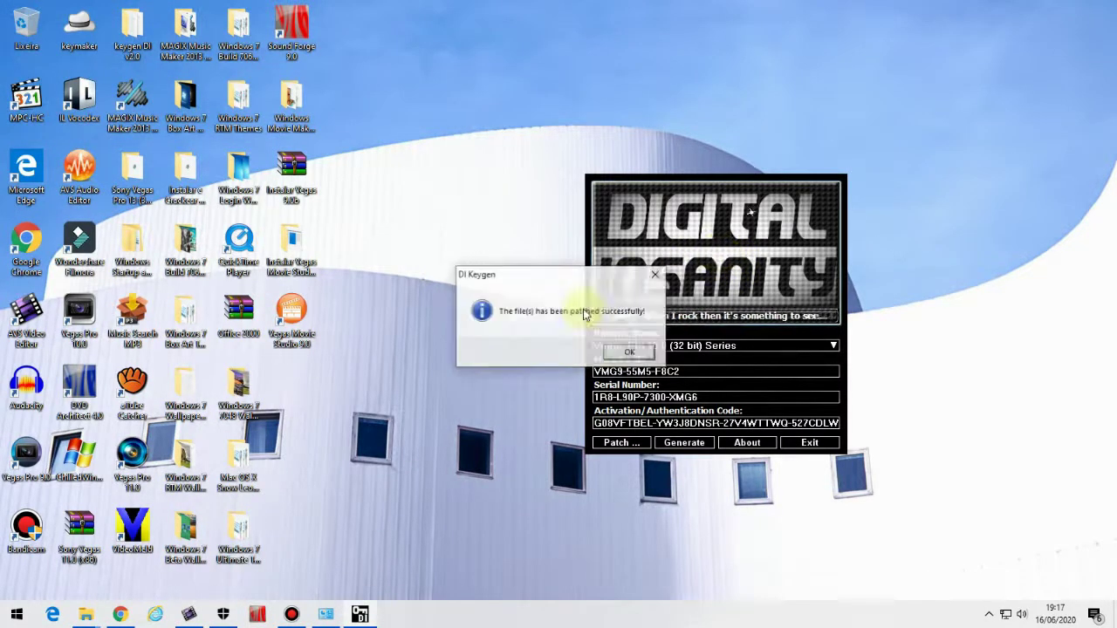
{"action": "left_click", "coordinate": [629, 352]}
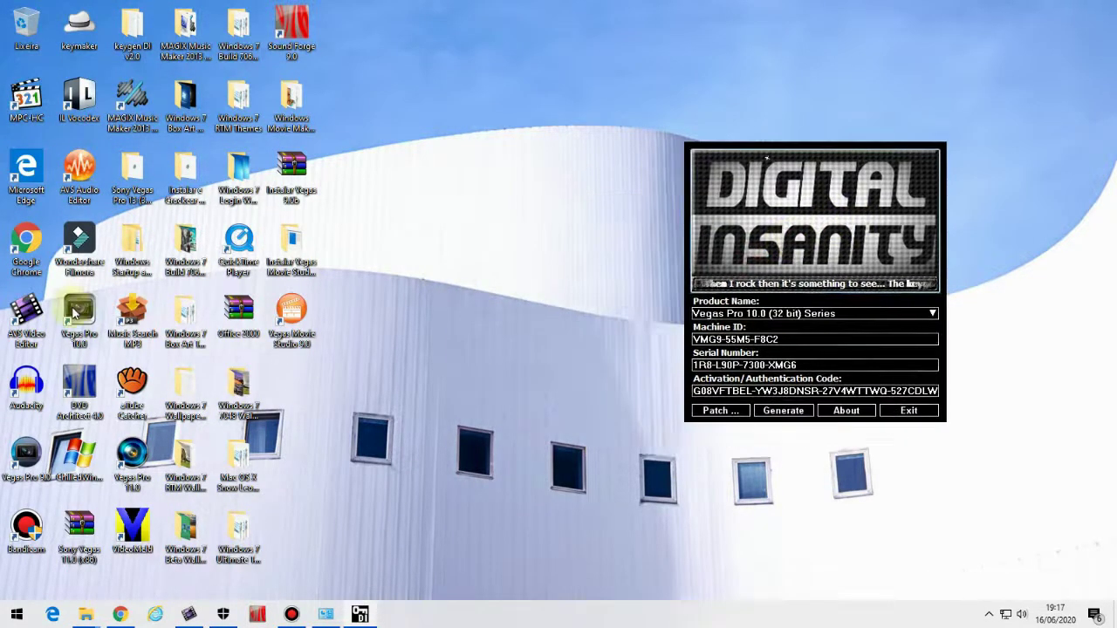
- Launch Vegas Pro 10.0 and submit the serial number copied from the Keygen window
{"action": "left_click", "coordinate": [821, 364]}
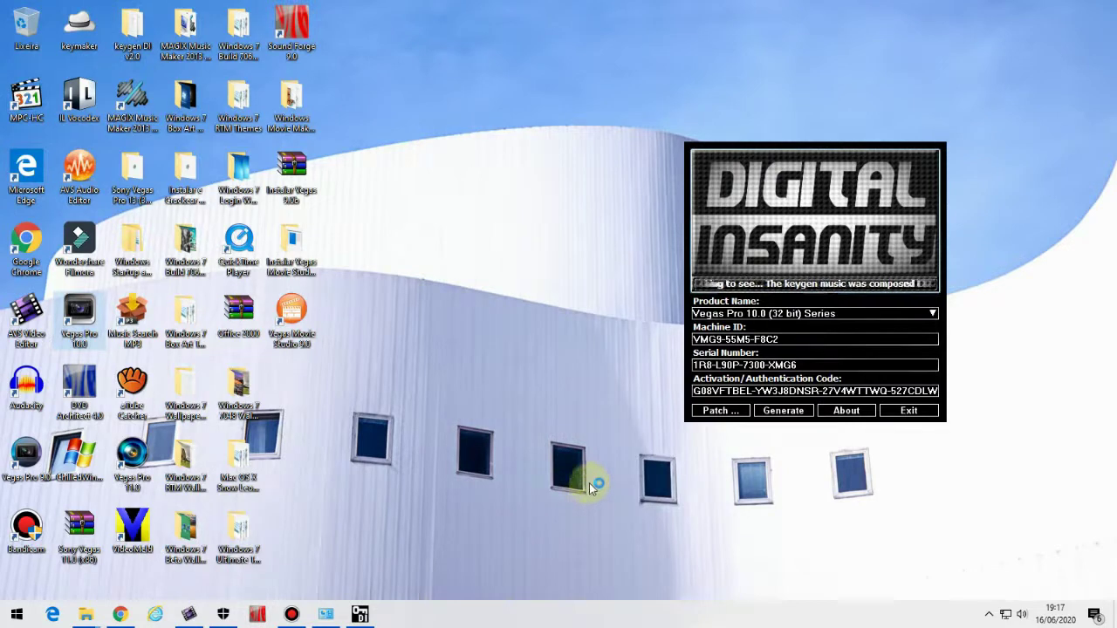
{"action": "left_click", "coordinate": [620, 467]}
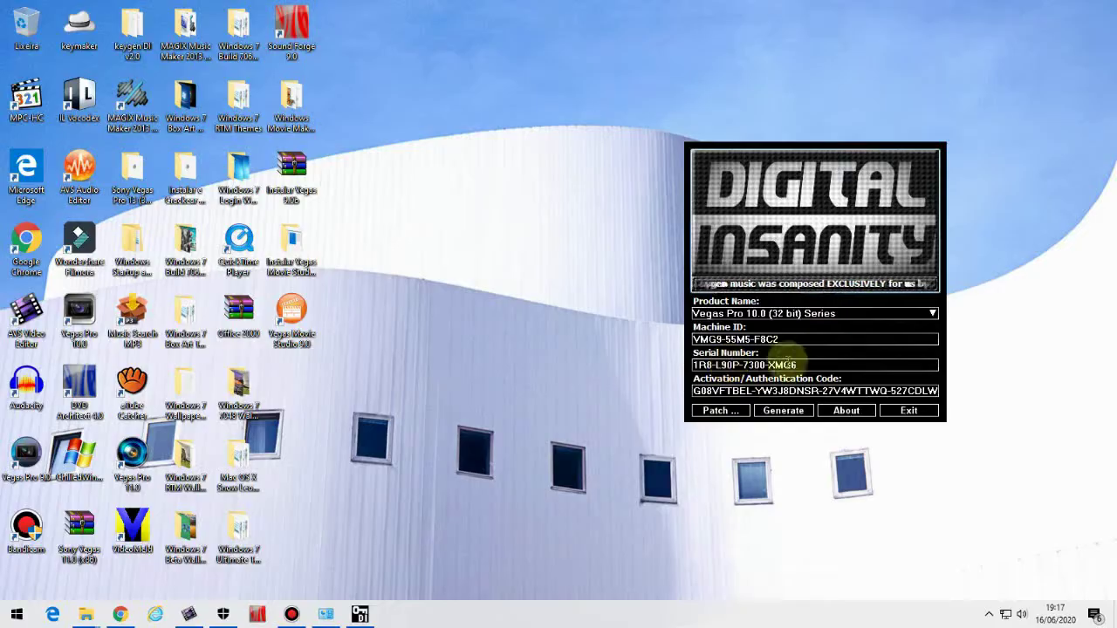
{"action": "double_click", "coordinate": [789, 365]}
{"action": "right_click", "coordinate": [714, 368]}
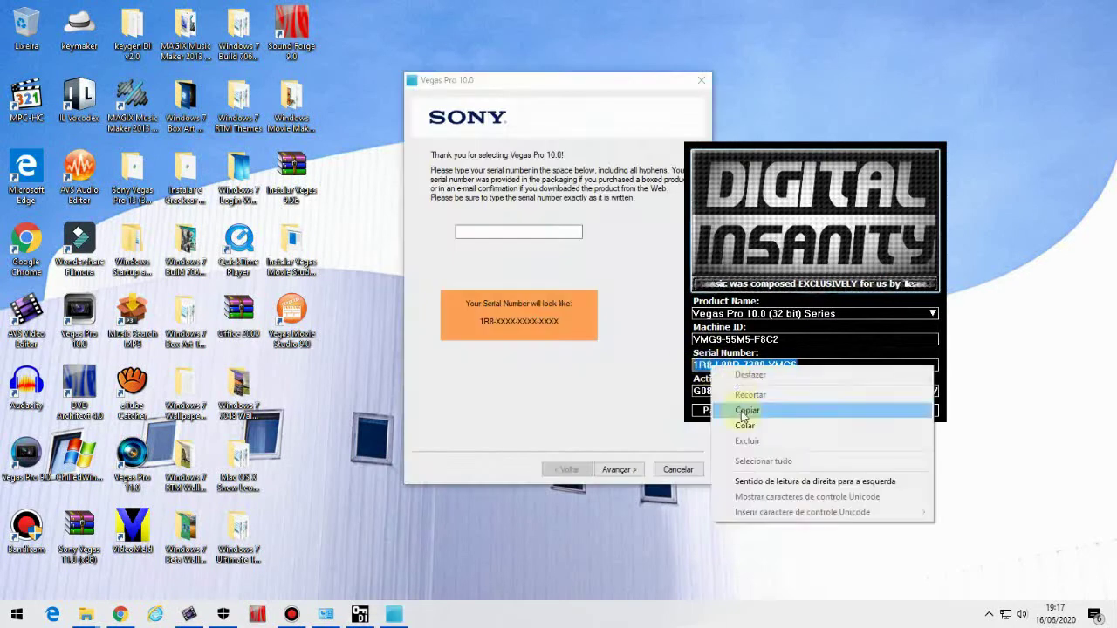
{"action": "left_click", "coordinate": [745, 410]}
{"action": "right_click", "coordinate": [543, 232]}
{"action": "left_click", "coordinate": [602, 297]}
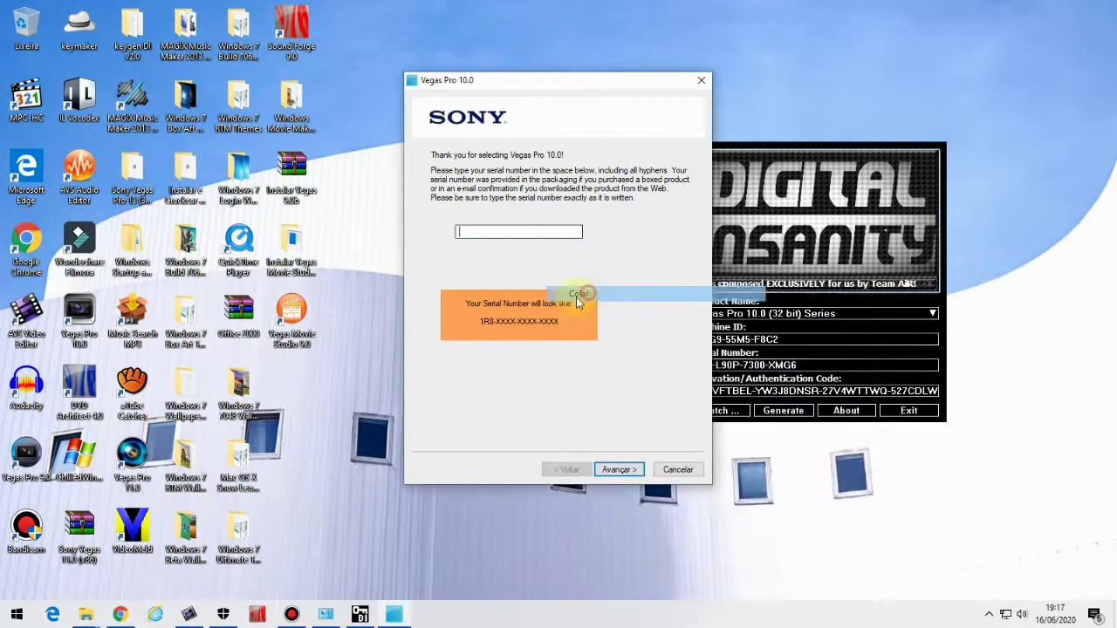
{"action": "left_click", "coordinate": [621, 472]}
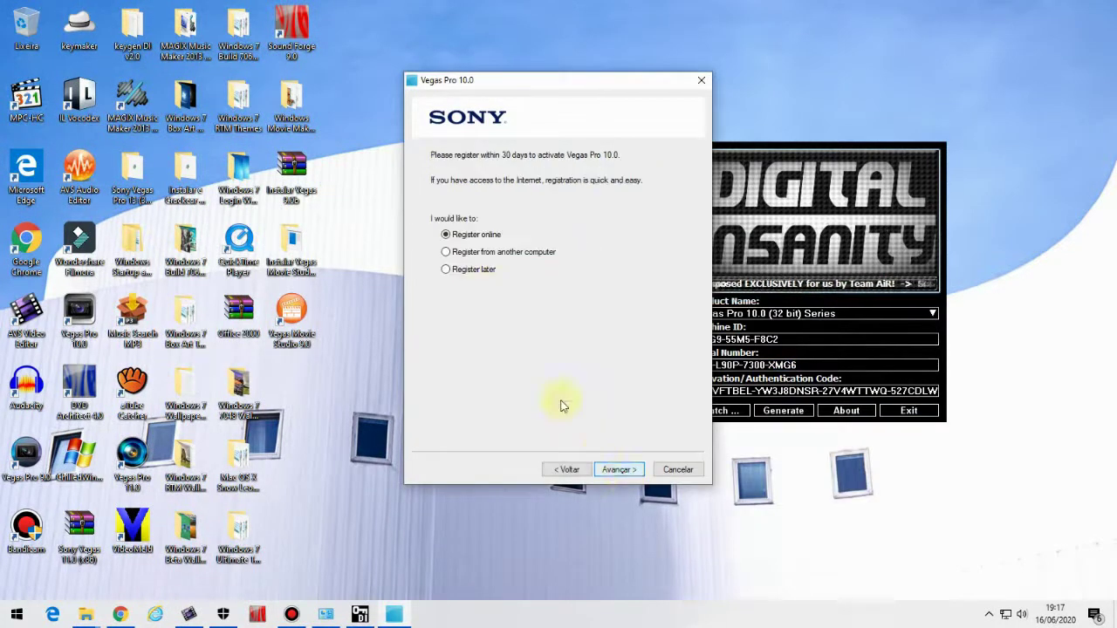
- Choose to register from another computer, accept the privacy policy terms, set the state to AF Pacific and submit the registration form
{"action": "left_click", "coordinate": [625, 472]}
{"action": "left_click", "coordinate": [614, 469]}
{"action": "left_click", "coordinate": [453, 399]}
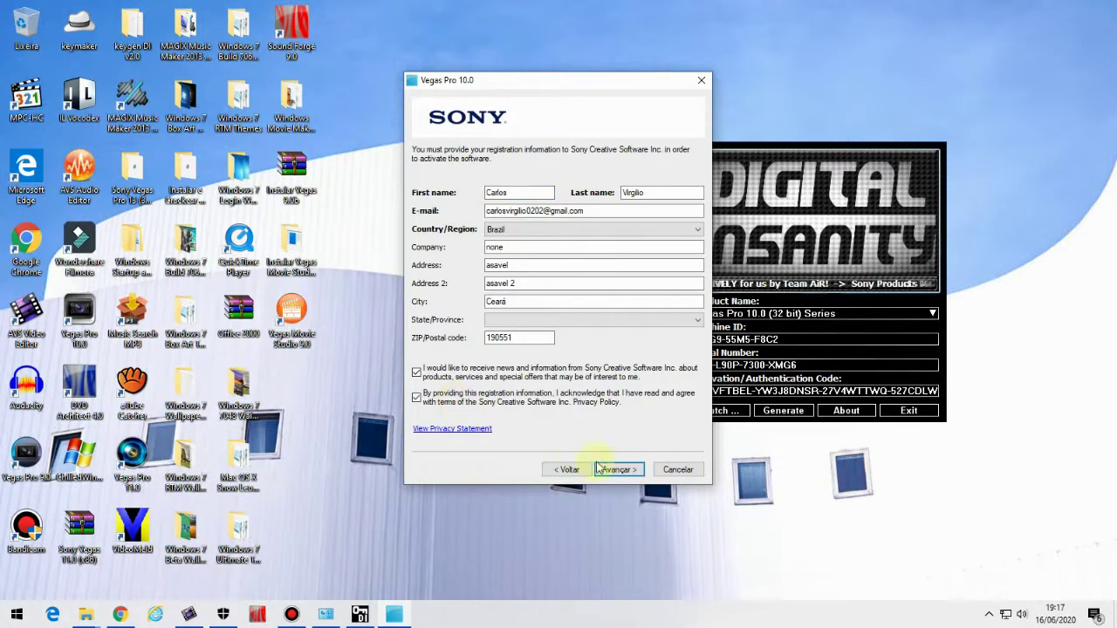
{"action": "left_click", "coordinate": [576, 320]}
{"action": "left_click", "coordinate": [572, 335]}
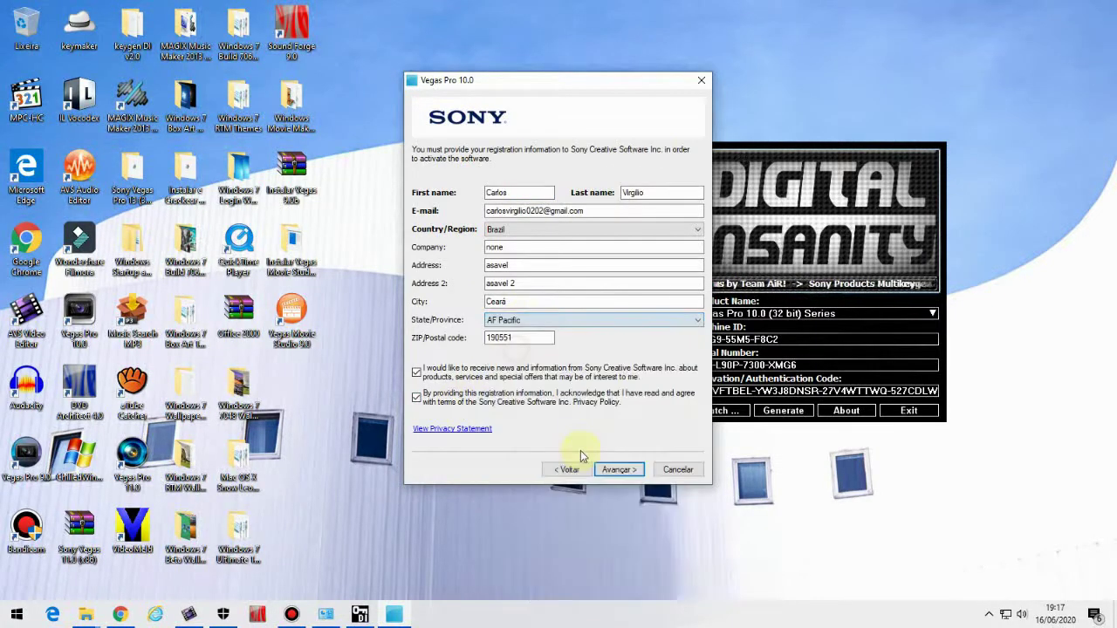
{"action": "left_click", "coordinate": [634, 468]}
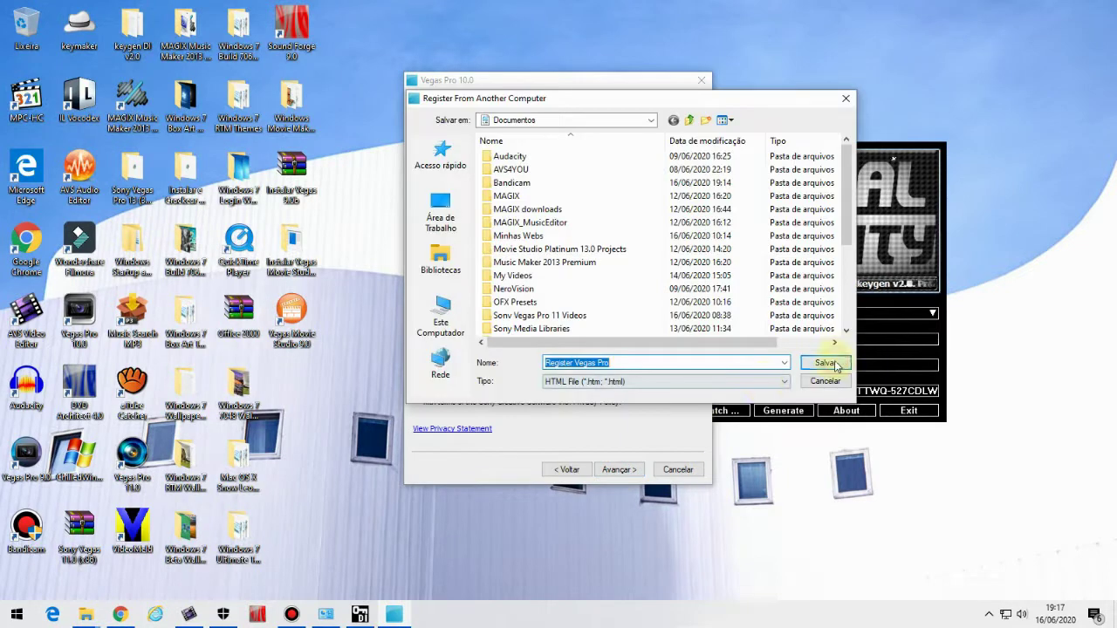
- Save the registration file as Register Vegas Pro in Documents and continue to the authentication code page
{"action": "left_click", "coordinate": [826, 363]}
{"action": "left_click", "coordinate": [606, 312]}
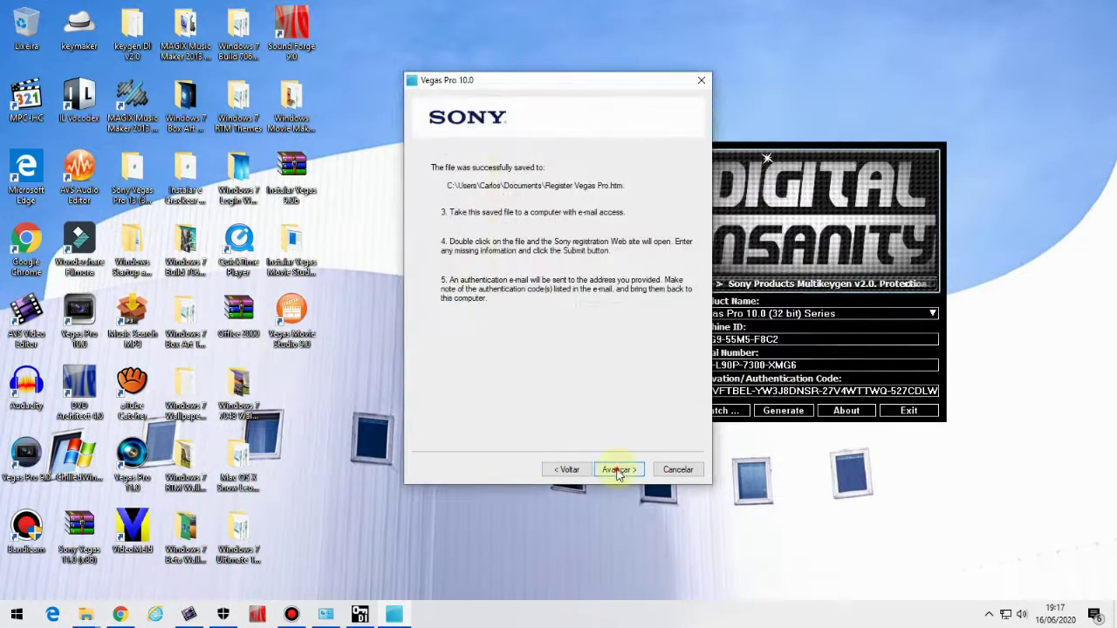
{"action": "left_click", "coordinate": [617, 470]}
- Paste the authentication code copied from the Keygen window, finish the registration and close Keygen
{"action": "left_click", "coordinate": [698, 375]}
{"action": "left_click_drag", "start_coordinate": [694, 390], "coordinate": [937, 390]}
{"action": "right_click", "coordinate": [892, 391]}
{"action": "left_click", "coordinate": [926, 436]}
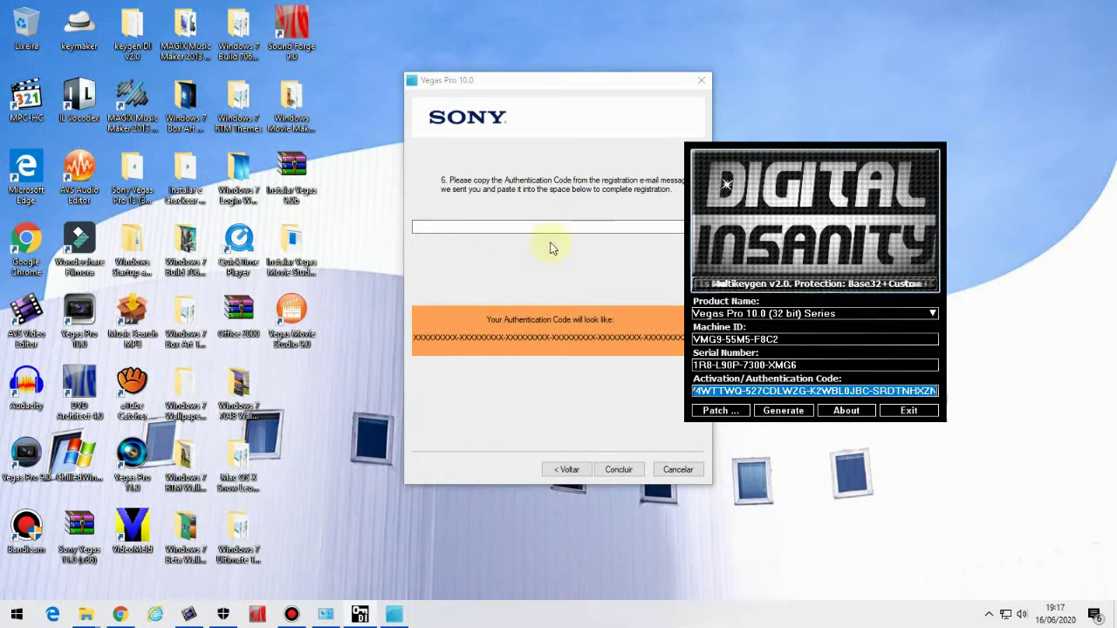
{"action": "left_click", "coordinate": [541, 227]}
{"action": "right_click", "coordinate": [543, 225]}
{"action": "left_click", "coordinate": [581, 287]}
{"action": "left_click", "coordinate": [617, 469]}
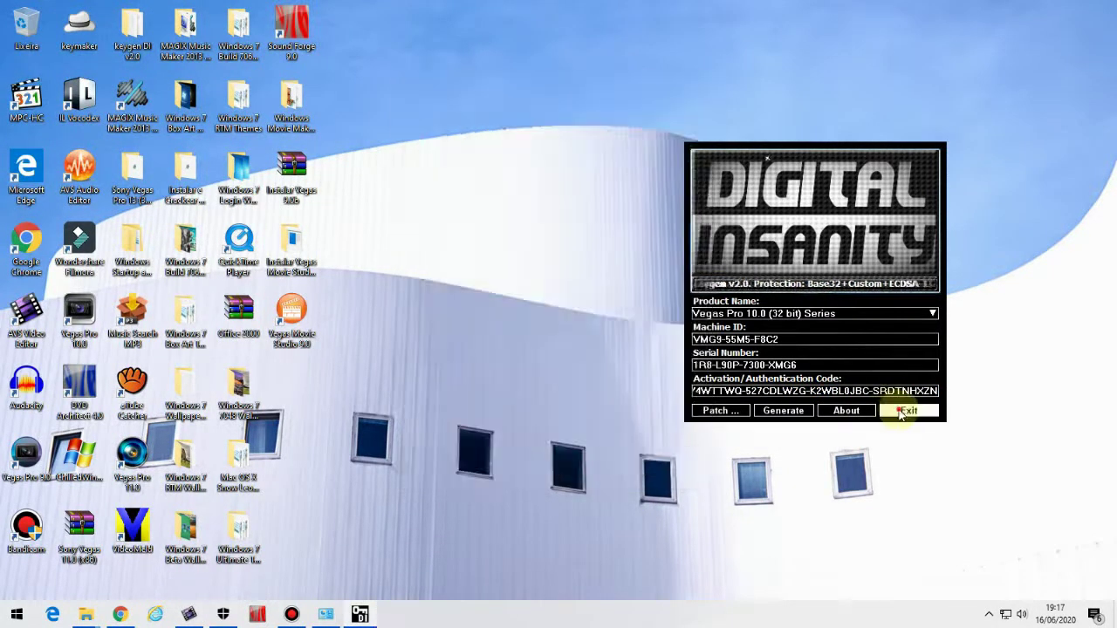
{"action": "left_click", "coordinate": [904, 410]}
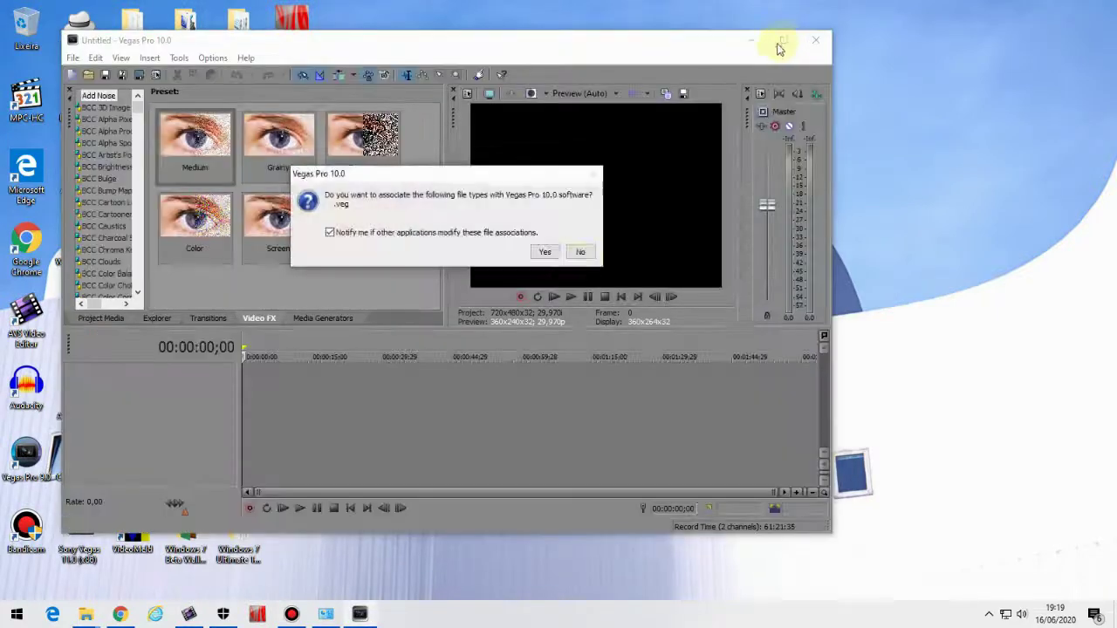
- Decline associating .veg files with Vegas Pro 10.0 and maximize the program window
{"action": "left_click", "coordinate": [580, 251]}
{"action": "left_click", "coordinate": [782, 40]}
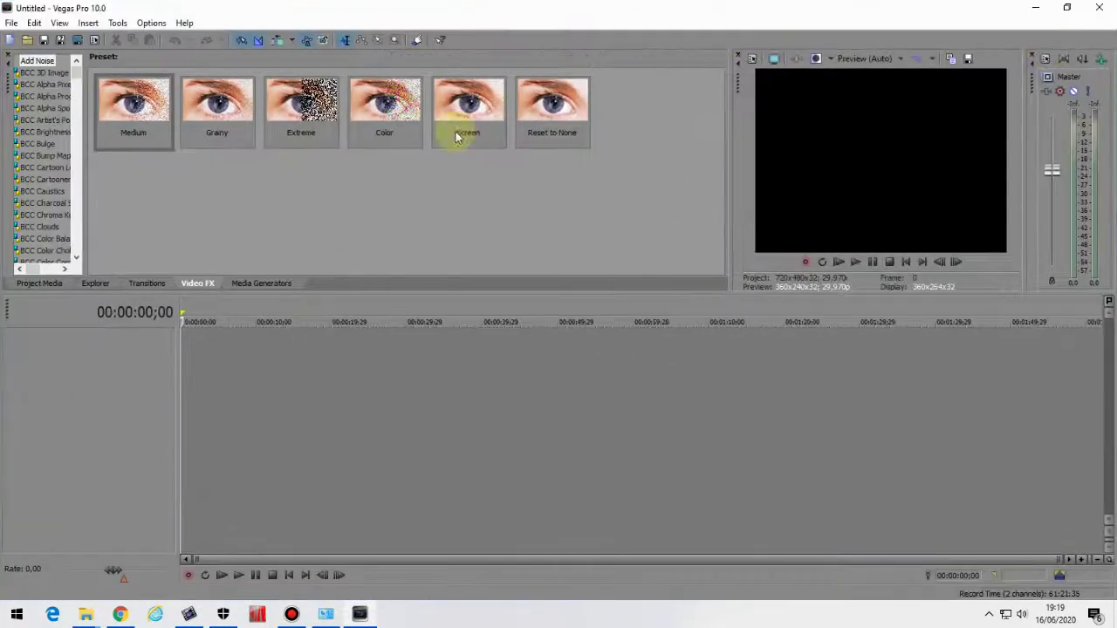
{"action": "left_click", "coordinate": [720, 115]}
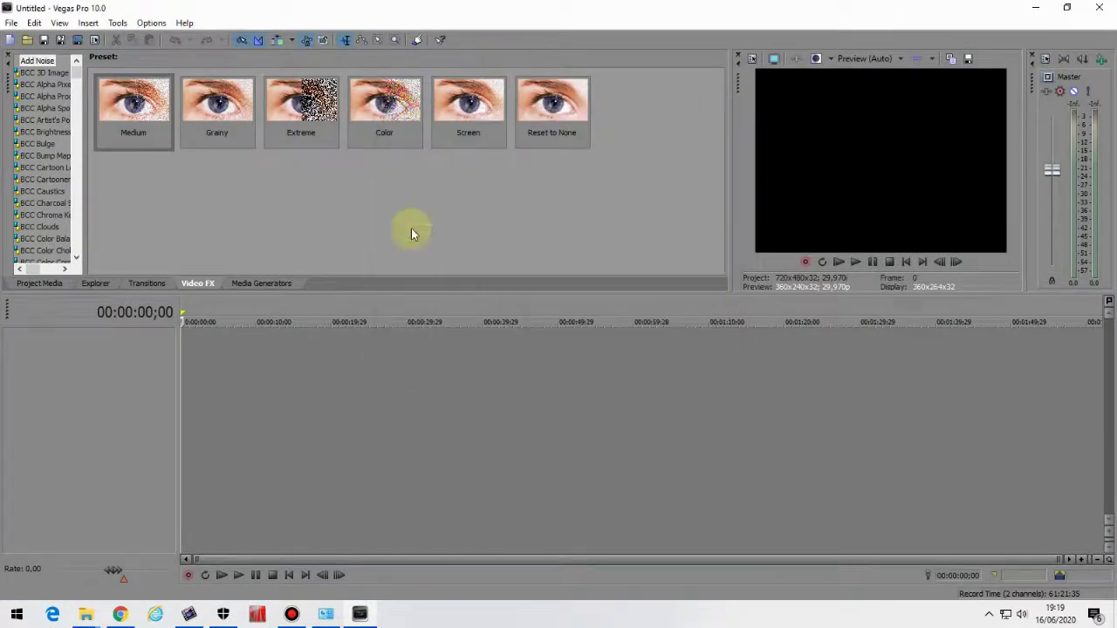